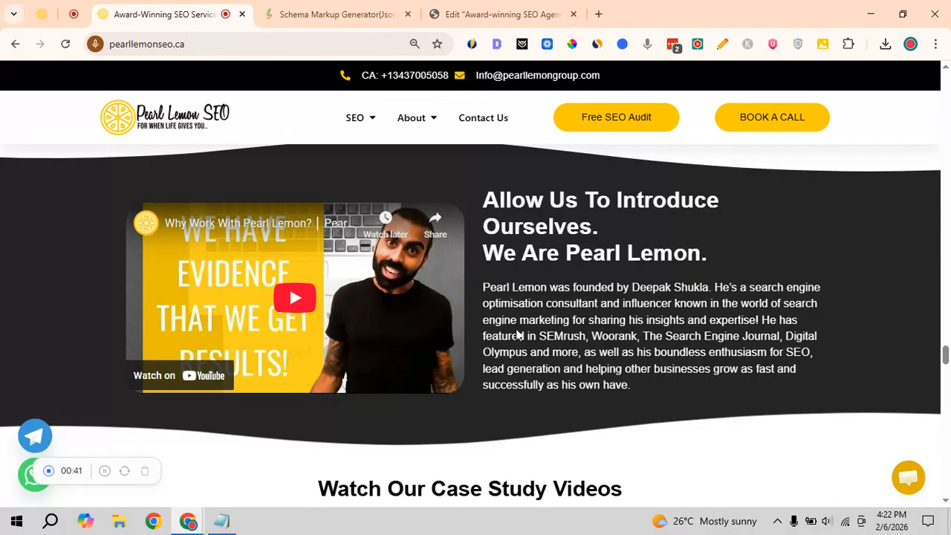
# Step: Copy the URL of the embedded "Why Work With Pearl Lemon?" video and open it in a new browser tab
pyautogui.rightClick(346, 301)
pyautogui.click(346, 294)
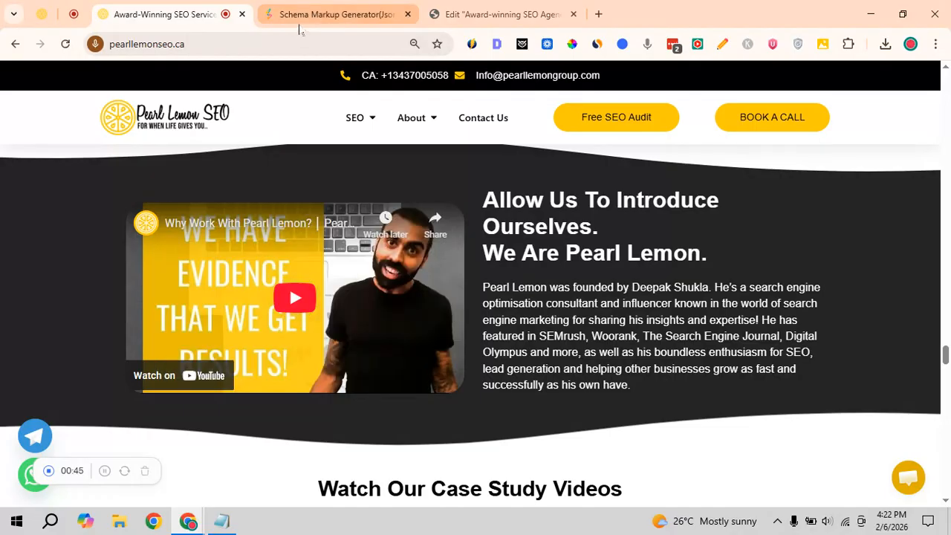
pyautogui.hotkey('ctrl', 't')
pyautogui.hotkey('ctrl', 'v')
pyautogui.press('Return')
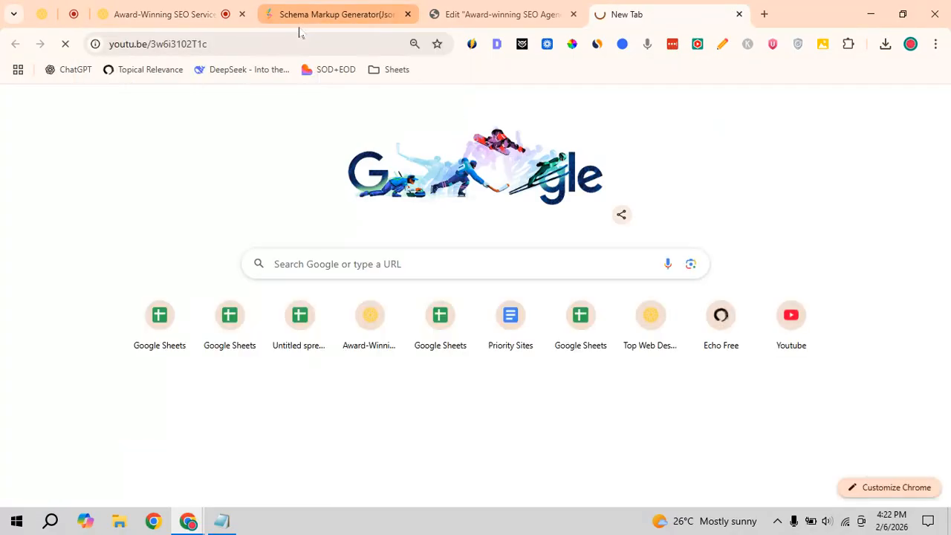
# Step: Copy the video's full YouTube watch URL, then close its page and return to the Schema Markup Generator
pyautogui.tripleClick(249, 45)
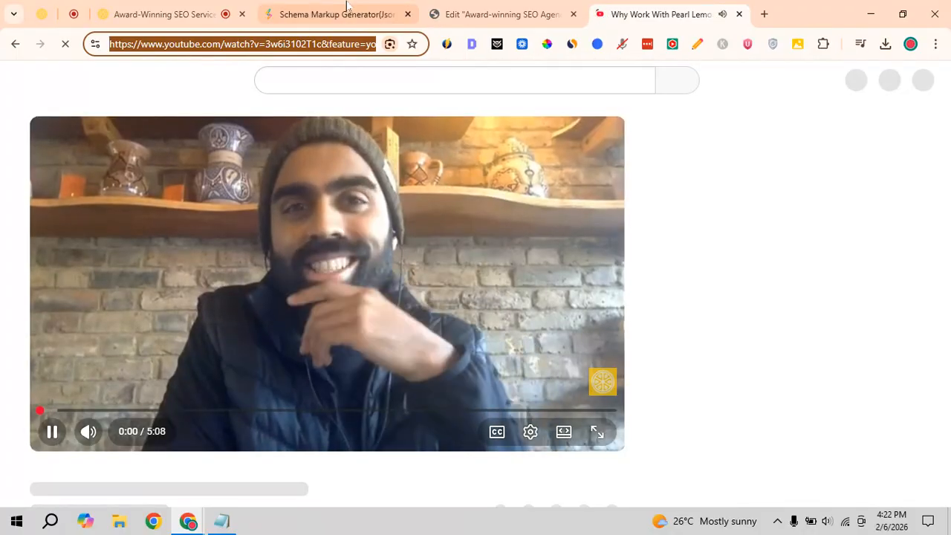
pyautogui.hotkey('ctrl', 'w')
pyautogui.click(348, 7)
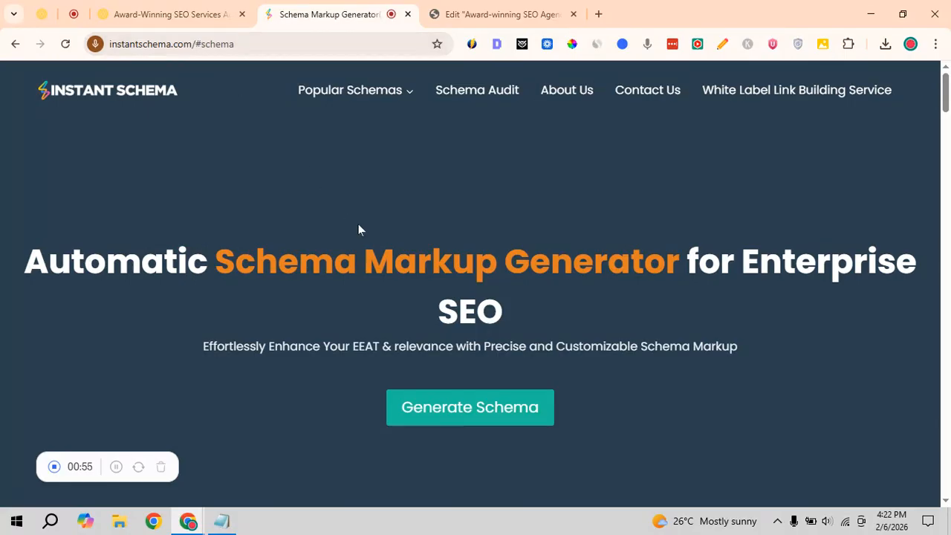
# Step: Go to the schema generator form and set the schema type to YouTube Video
pyautogui.click(486, 414)
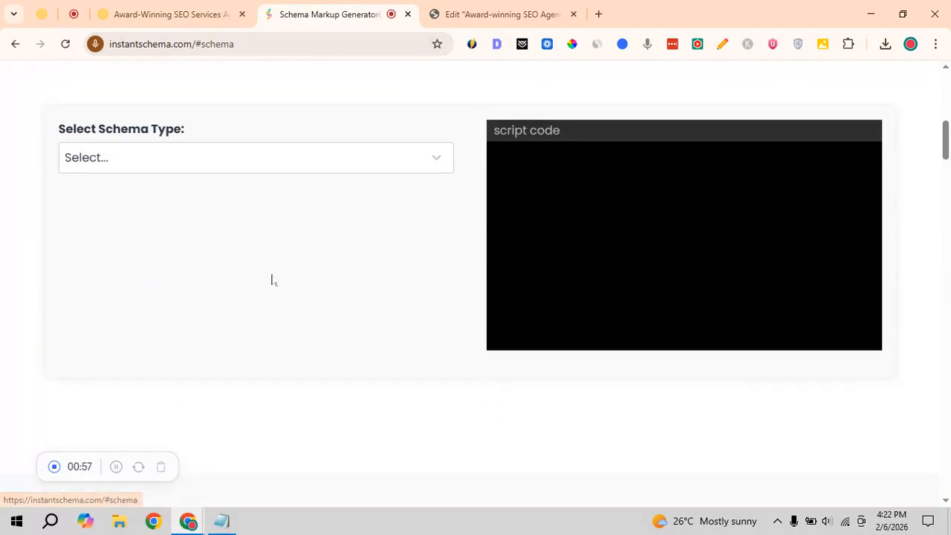
pyautogui.click(216, 161)
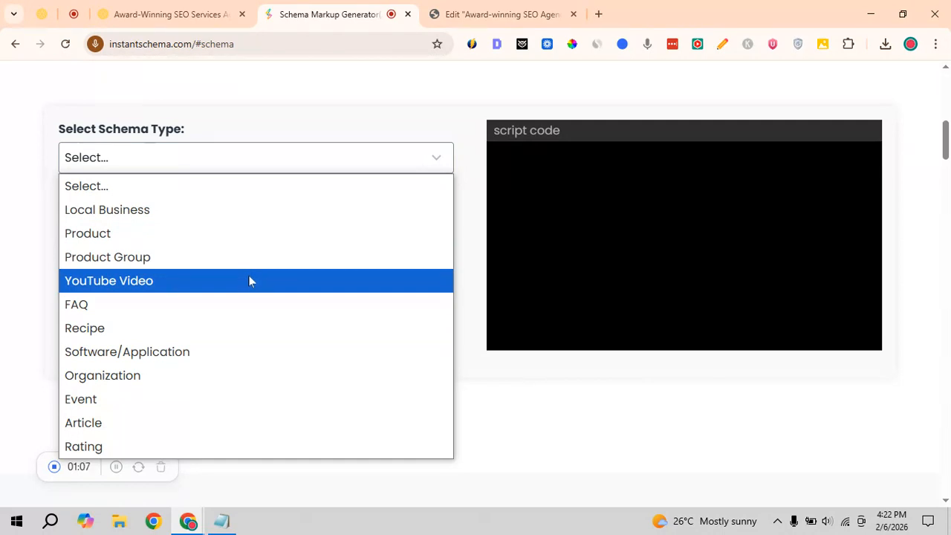
pyautogui.click(248, 281)
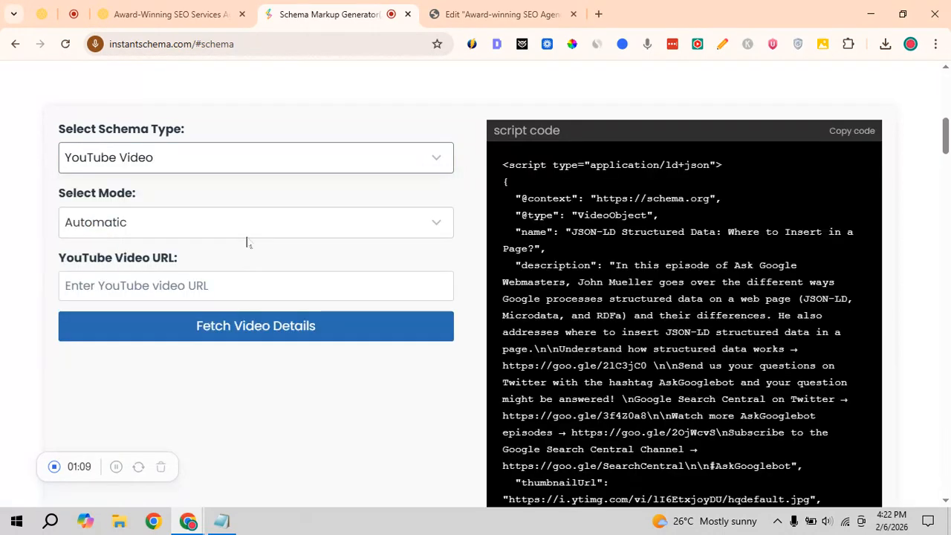
# Step: Keep the mode on Automatic, enter the copied YouTube watch URL for video 3w6i3102T1c, and fetch the video details
pyautogui.click(212, 229)
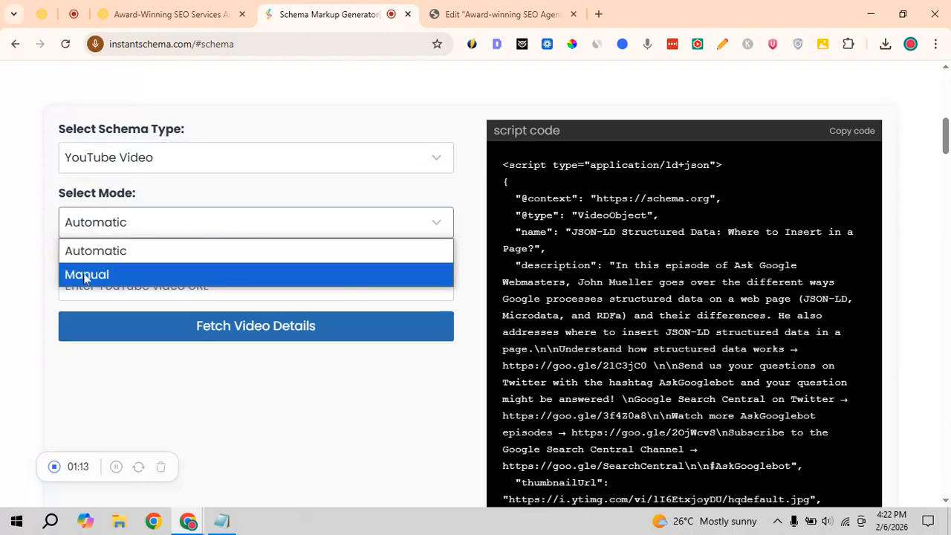
pyautogui.click(2, 260)
pyautogui.click(135, 275)
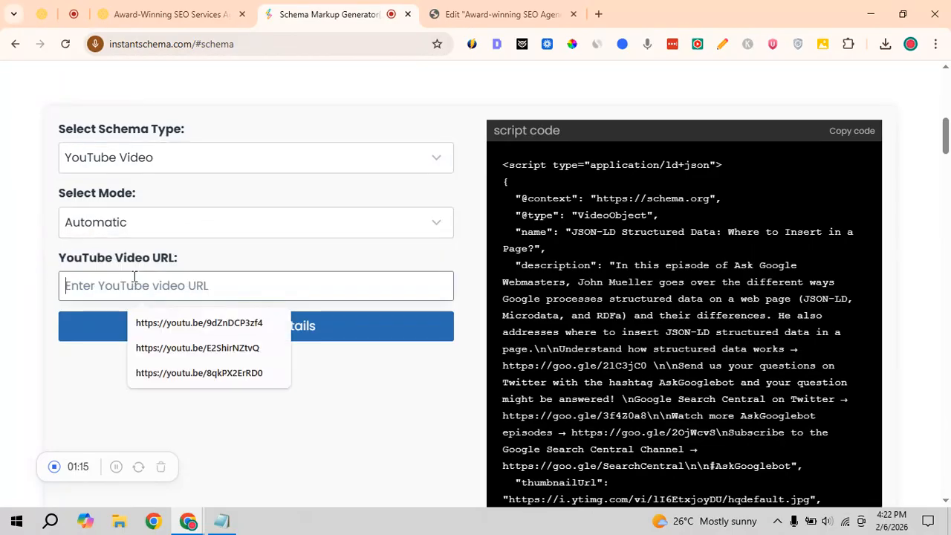
pyautogui.hotkey('ctrl', 'v')
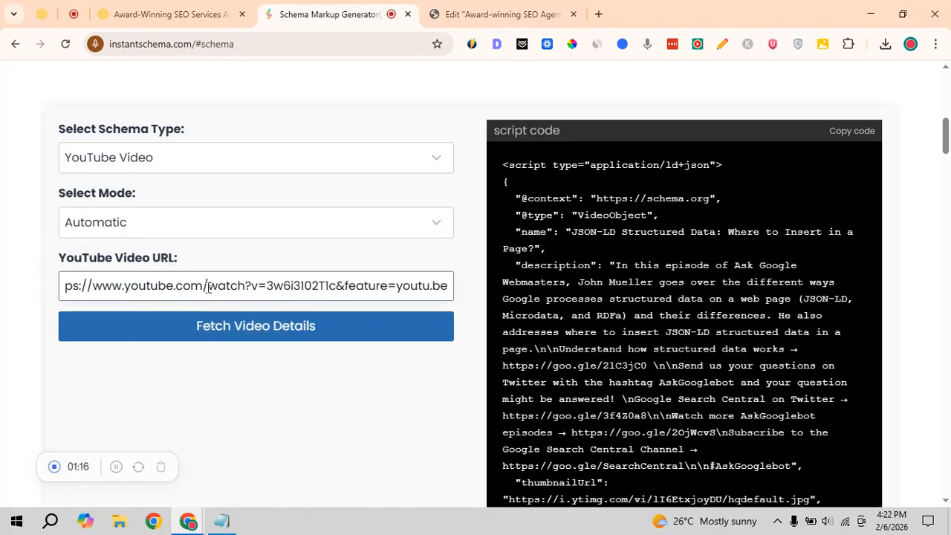
pyautogui.click(231, 326)
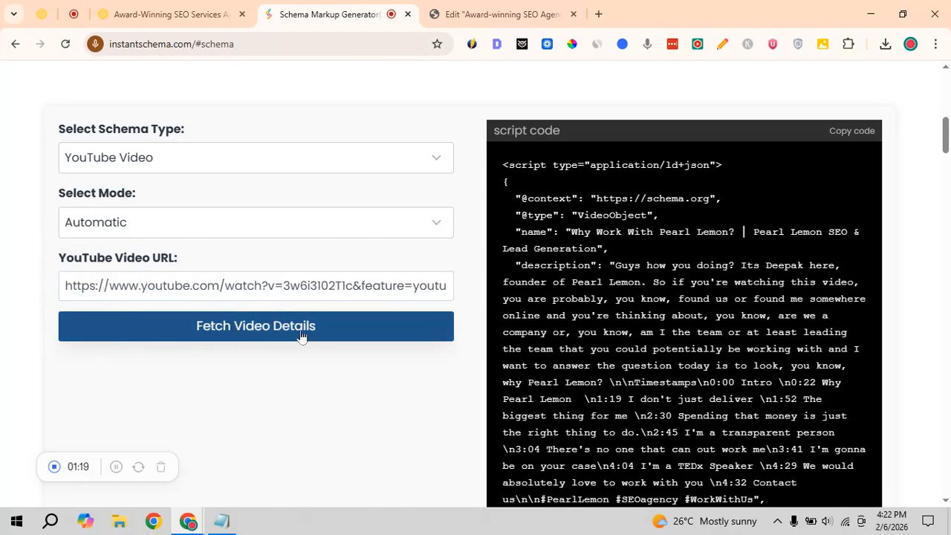
# Step: Review the generated VideoObject script code, including its name, description, thumbnail, upload date, duration and embed URL
pyautogui.scroll(-5, 624, 285)
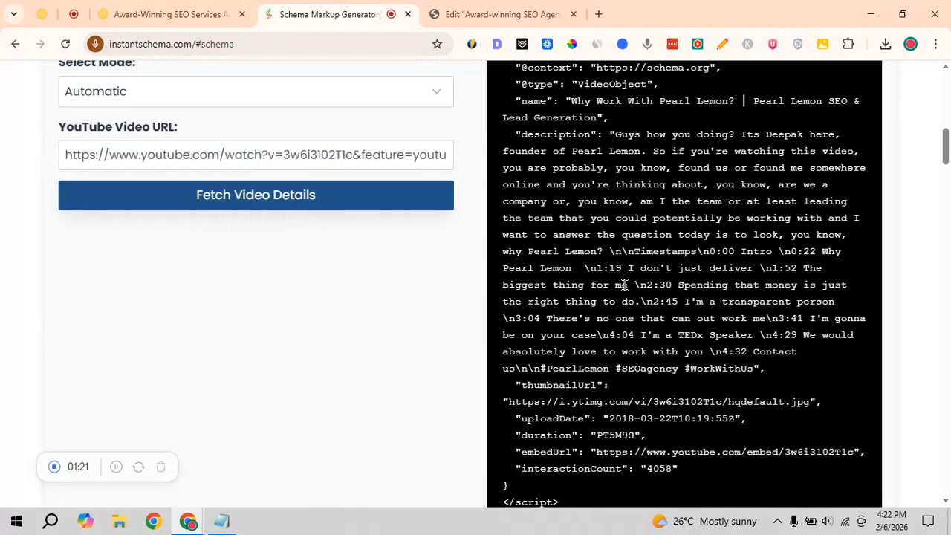
pyautogui.scroll(7, 624, 285)
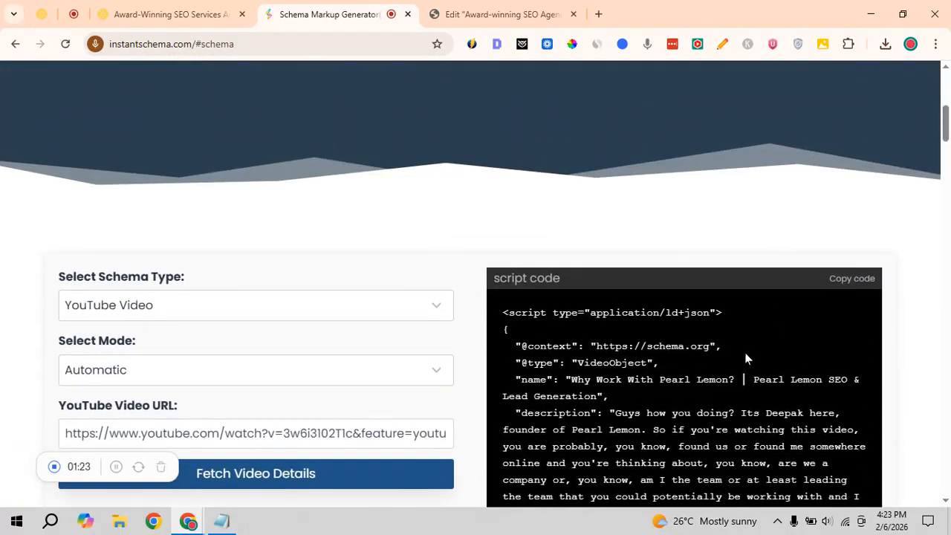
pyautogui.scroll(-2, 744, 352)
pyautogui.scroll(-2, 618, 298)
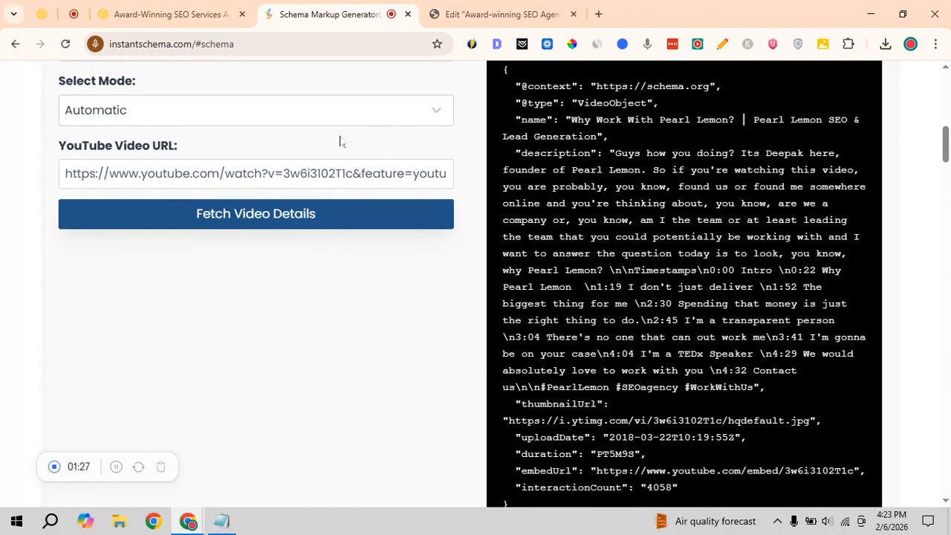
pyautogui.scroll(1, 340, 141)
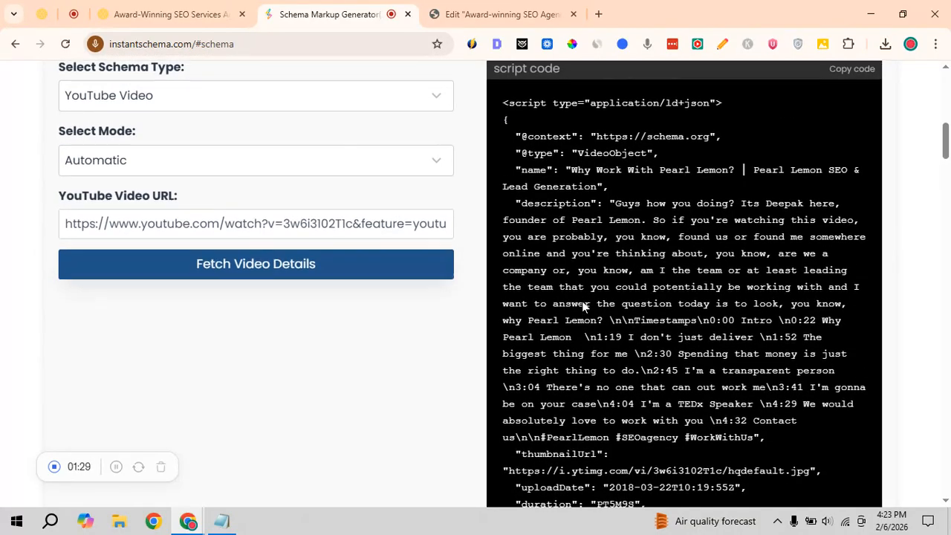
pyautogui.scroll(-1, 582, 312)
pyautogui.scroll(1, 579, 315)
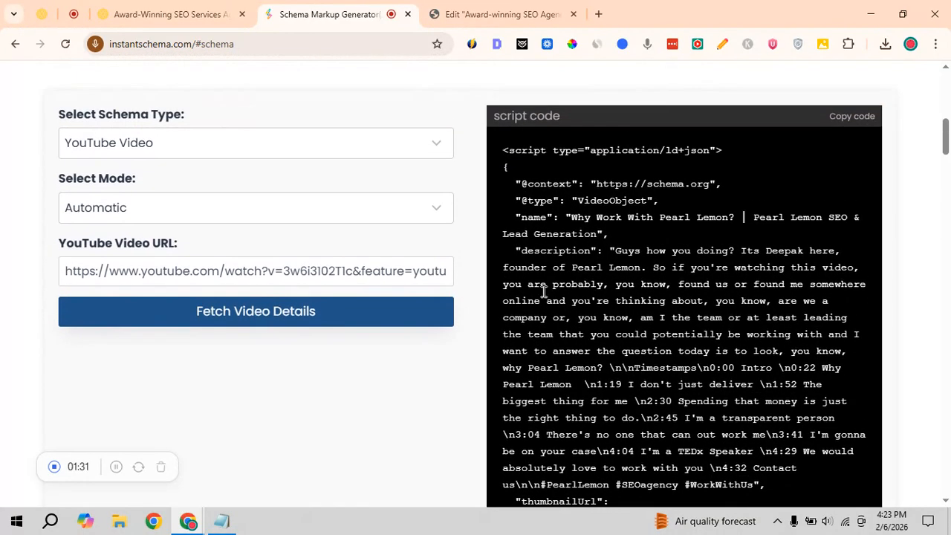
# Step: Switch the mode to Manual and enter "Why Work With Pearl Lemon? | Pearl Lemon SEO & Lead Generation" as the video name
pyautogui.click(346, 207)
pyautogui.click(298, 257)
pyautogui.click(258, 276)
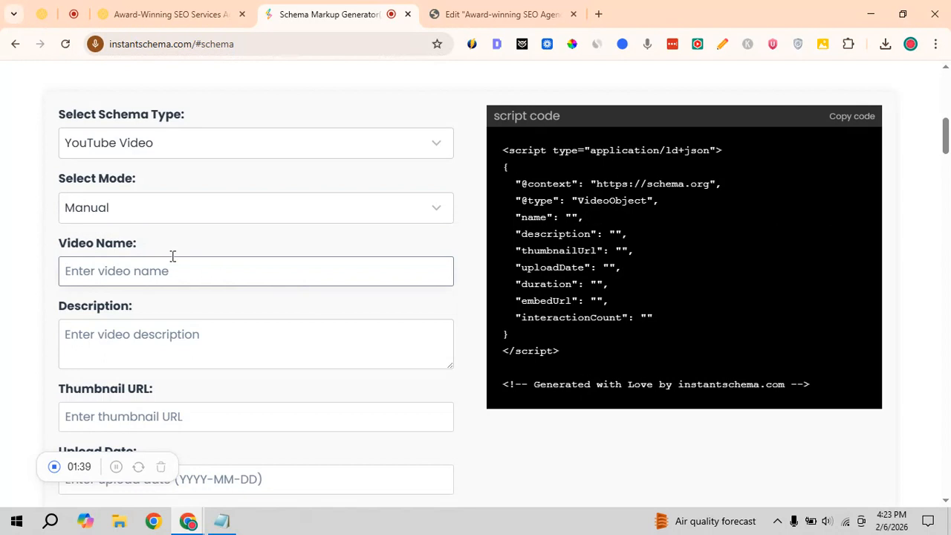
pyautogui.press('super+v')
pyautogui.press('Down')
pyautogui.press('Down')
pyautogui.press('Down')
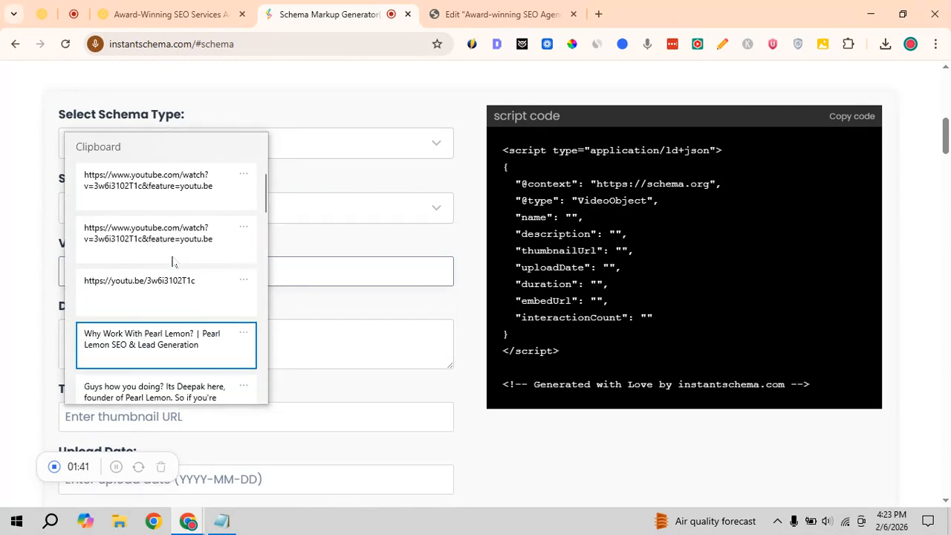
pyautogui.press('Return')
# Step: Fill in the Description field with the saved video description text from the clipboard history
pyautogui.click(185, 339)
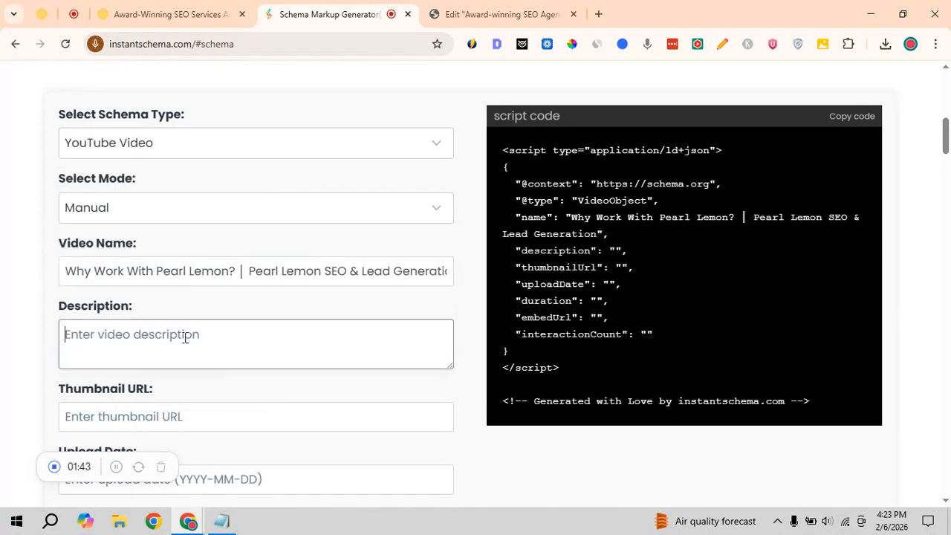
pyautogui.press('super+v')
pyautogui.press('Down')
pyautogui.press('Down')
pyautogui.press('Down')
pyautogui.press('Down')
pyautogui.press('Return')
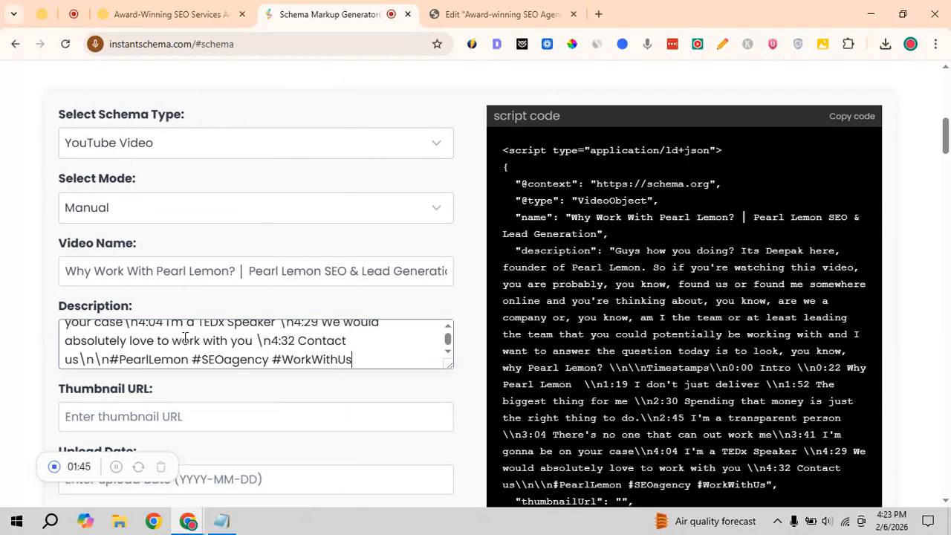
# Step: Set the upload date to 2020-02-02, leaving the thumbnail URL empty
pyautogui.scroll(-1, 211, 390)
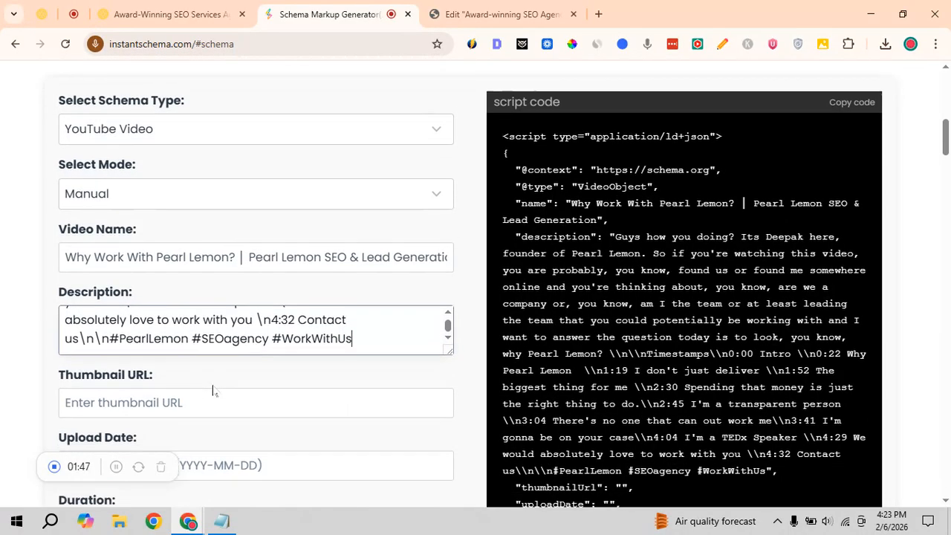
pyautogui.scroll(-2, 327, 432)
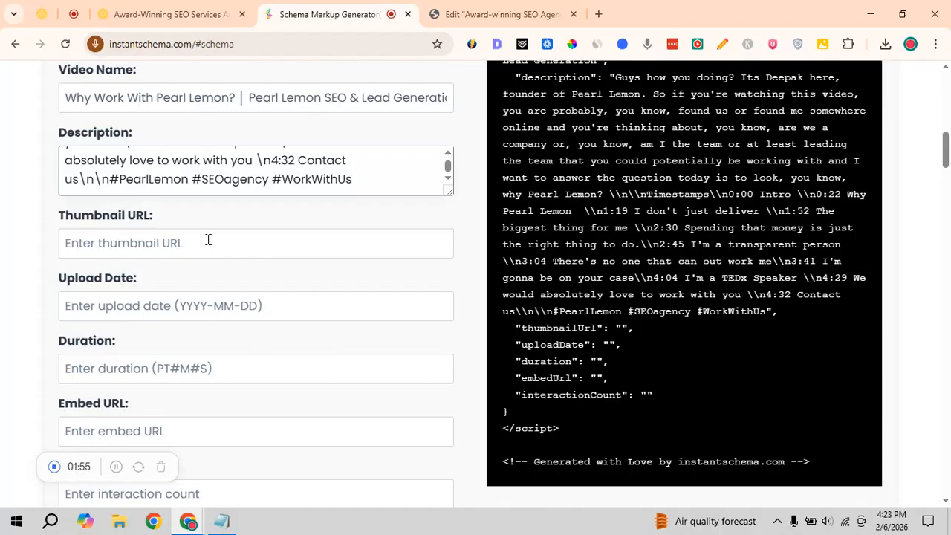
pyautogui.click(128, 243)
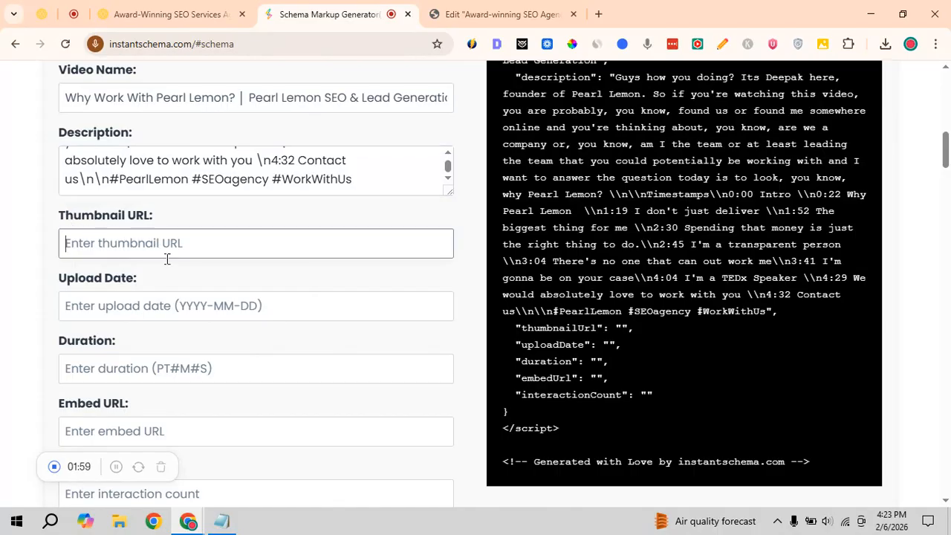
pyautogui.click(170, 315)
pyautogui.press('super+v')
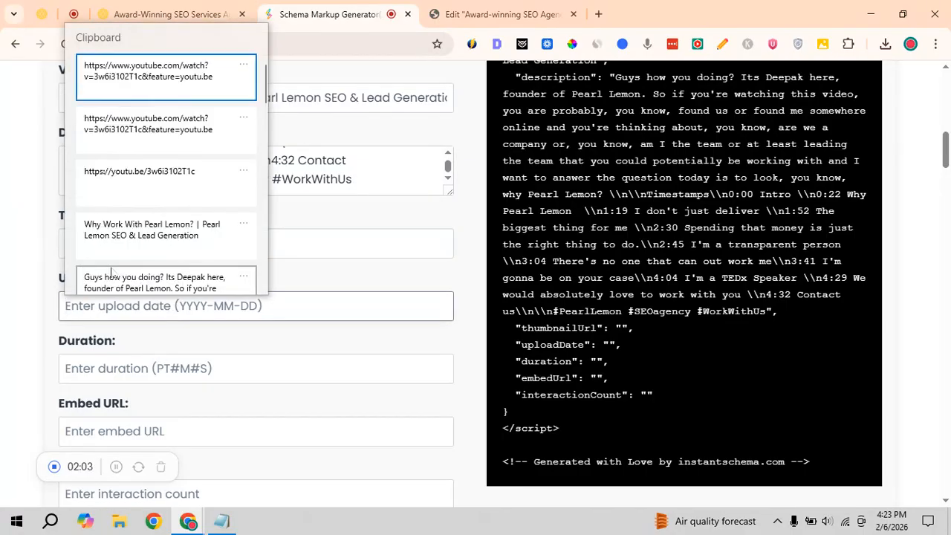
pyautogui.scroll(-2, 191, 241)
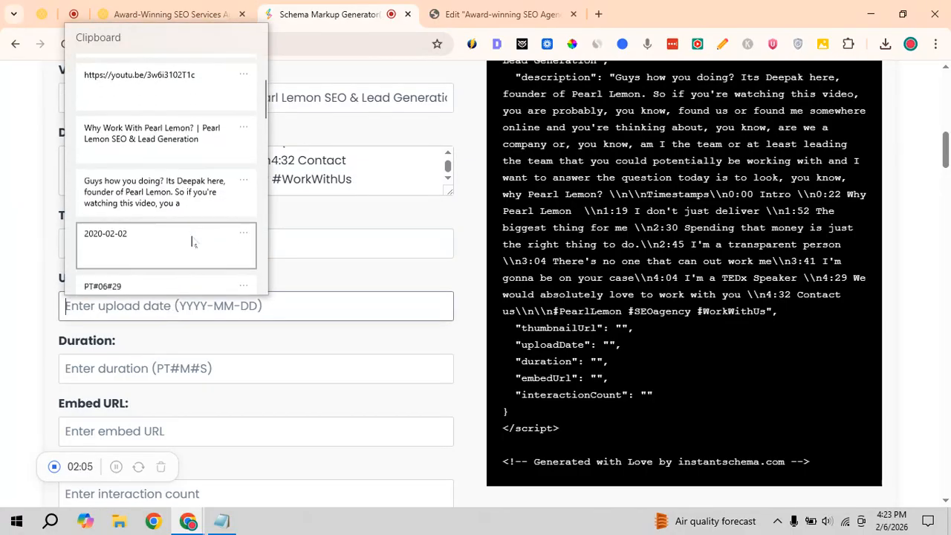
pyautogui.click(185, 238)
# Step: Set the video duration to PT#06#29 using the saved clipboard entry
pyautogui.scroll(-2, 223, 371)
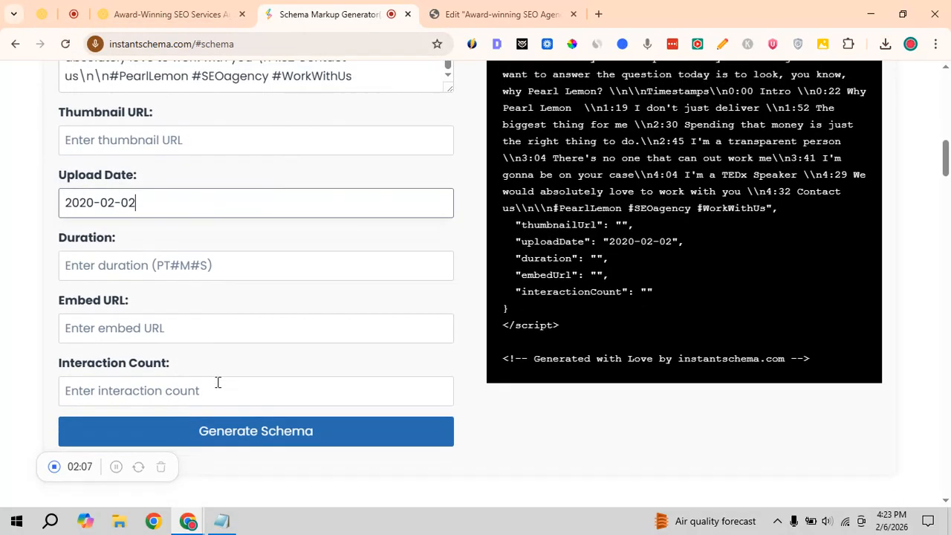
pyautogui.click(269, 266)
pyautogui.press('super+v')
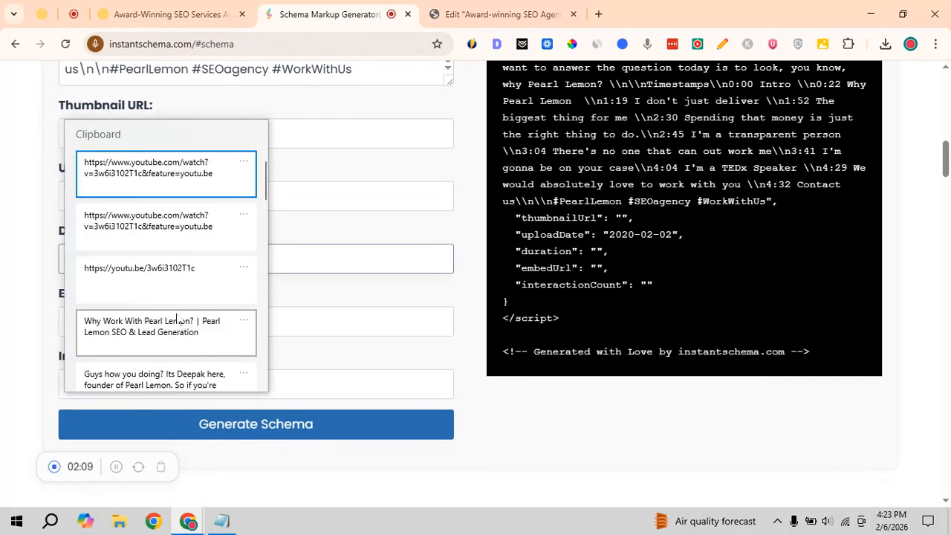
pyautogui.scroll(-3, 177, 316)
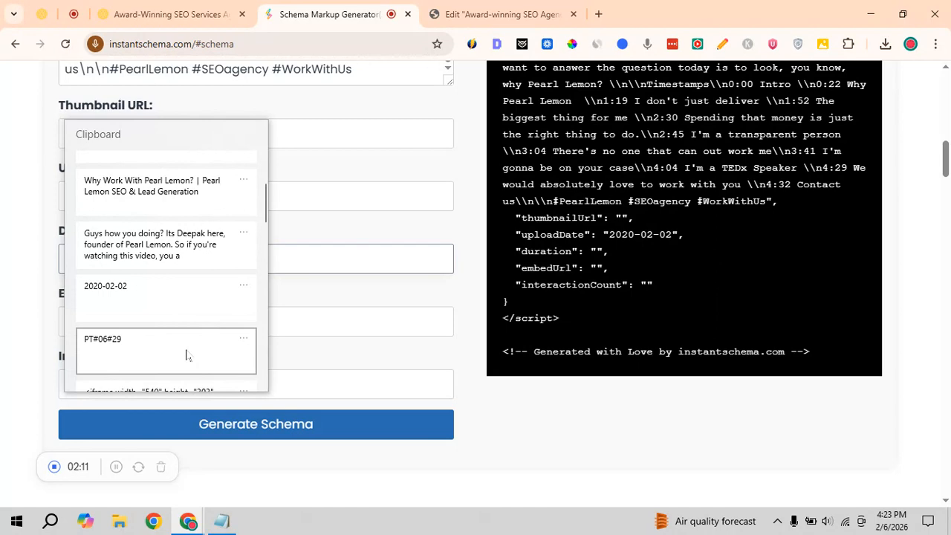
pyautogui.click(186, 354)
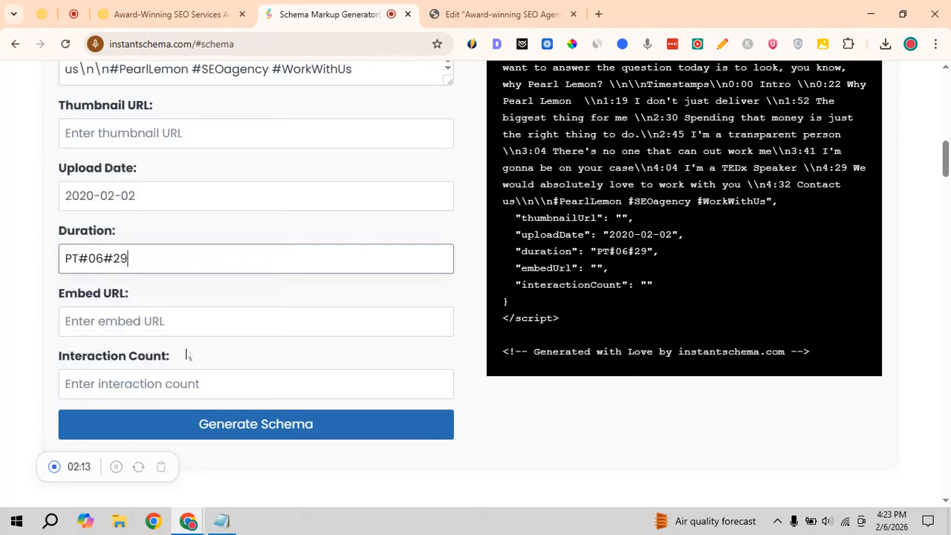
# Step: Copy the embed code of the Pearl Lemon homepage video and paste it into the open Notepad document
pyautogui.click(190, 318)
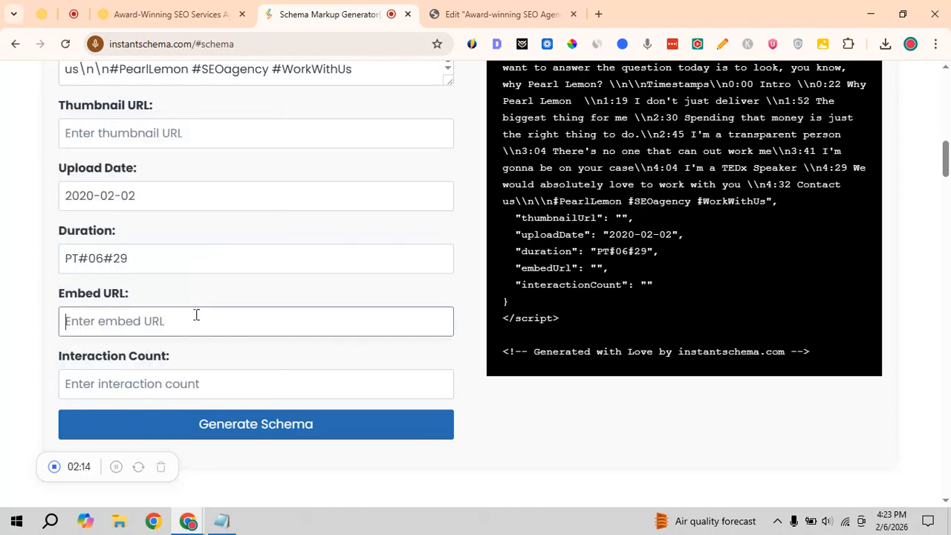
pyautogui.click(167, 14)
pyautogui.rightClick(339, 263)
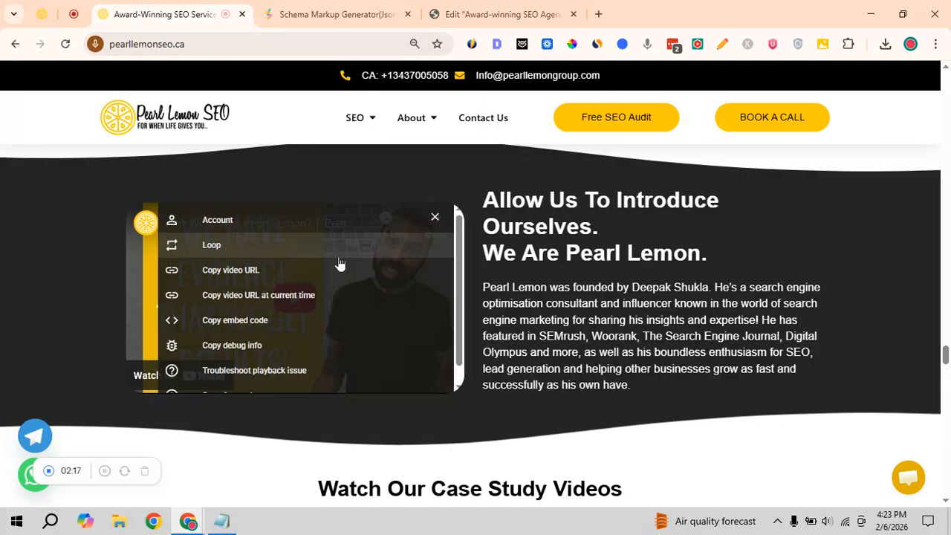
pyautogui.click(318, 328)
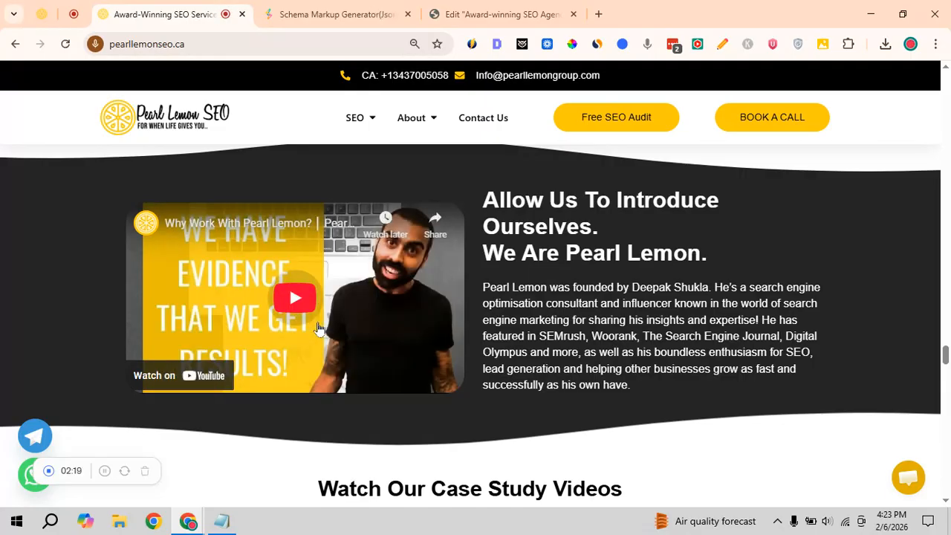
pyautogui.click(230, 522)
pyautogui.hotkey('ctrl', 'v')
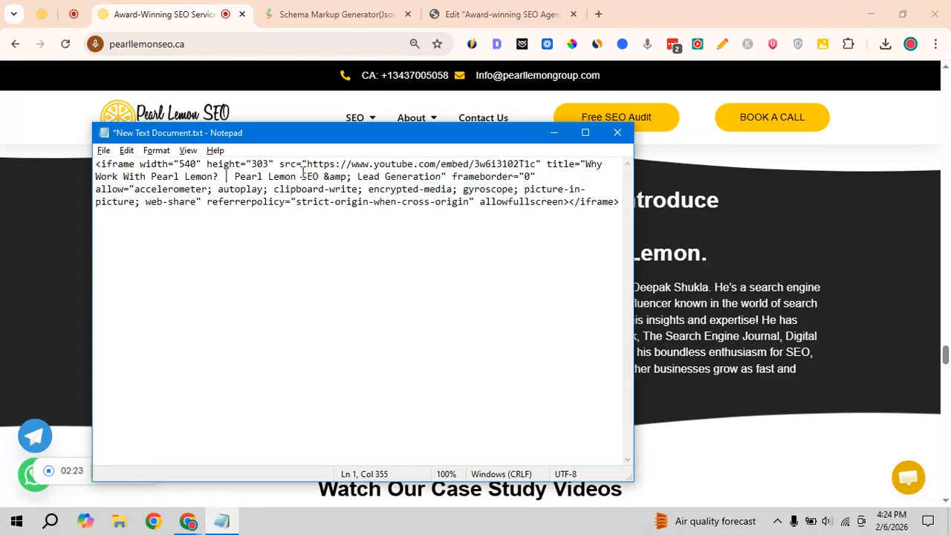
# Step: Copy the video's embed URL from the iframe code in Notepad and paste it into the schema generator's Embed URL field
pyautogui.moveTo(306, 164); pyautogui.dragTo(533, 161)
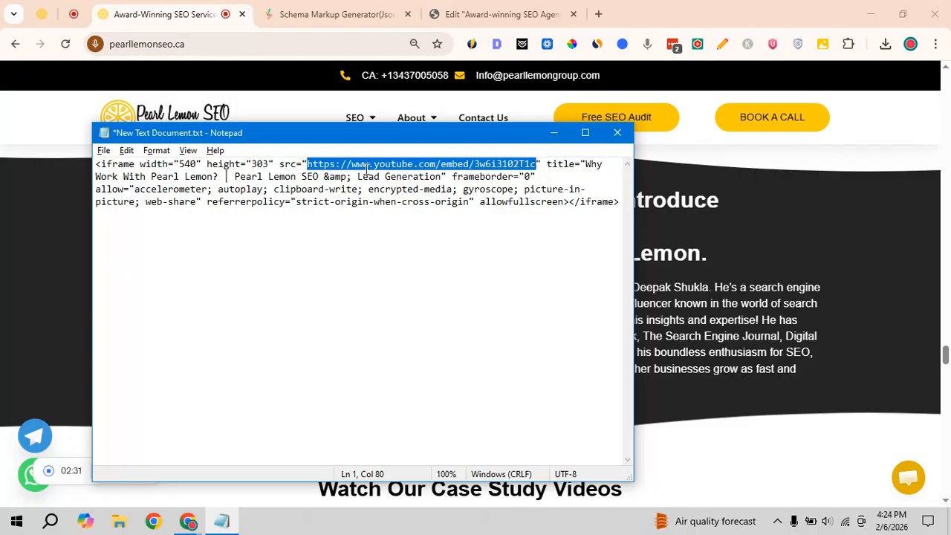
pyautogui.click(305, 163)
pyautogui.moveTo(279, 163); pyautogui.dragTo(308, 164)
pyautogui.click(541, 176)
pyautogui.hotkey('ctrl', 'x')
pyautogui.hotkey('alt', 'Tab')
pyautogui.hotkey('ctrl', 'Tab')
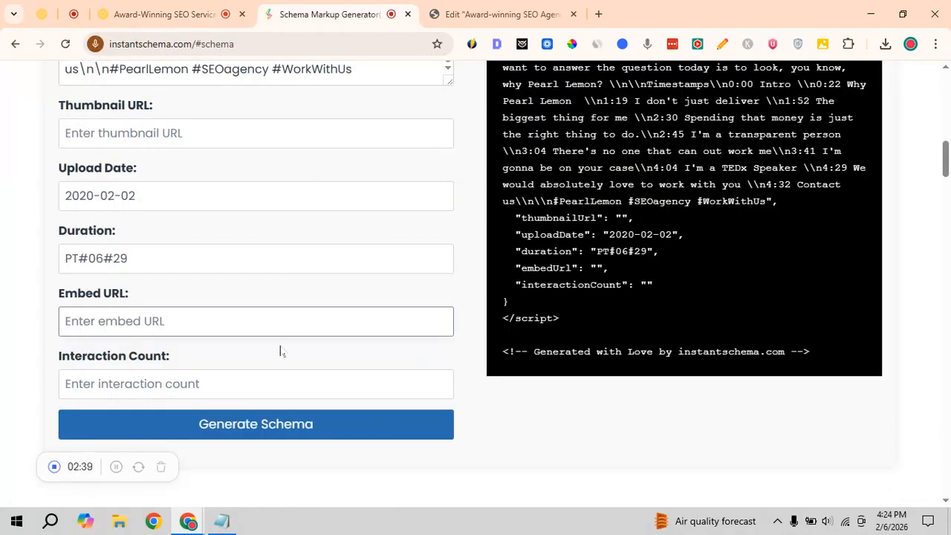
pyautogui.hotkey('ctrl', 'v')
pyautogui.scroll(2, 408, 333)
pyautogui.scroll(-2, 232, 369)
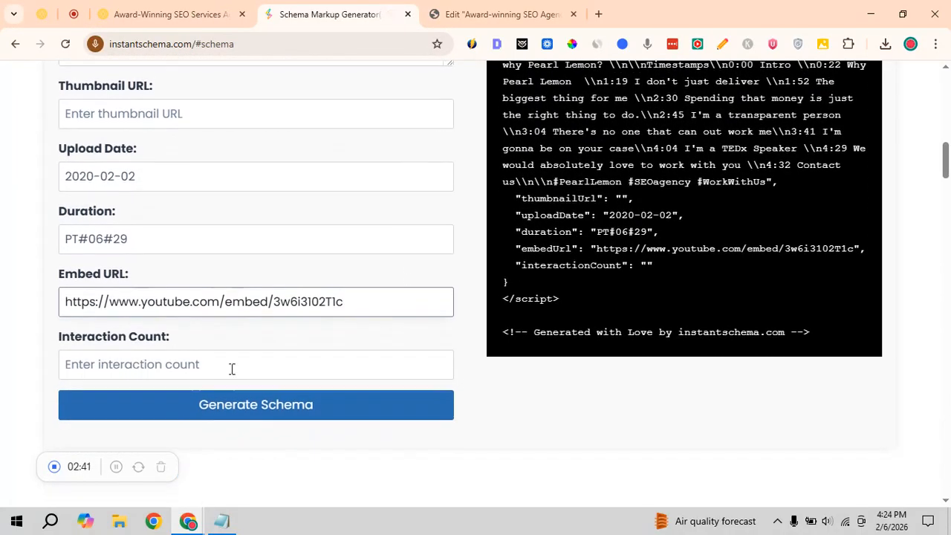
# Step: Review the generated YouTube video markup against the filled-in fields and copy the script code
pyautogui.scroll(5, 369, 315)
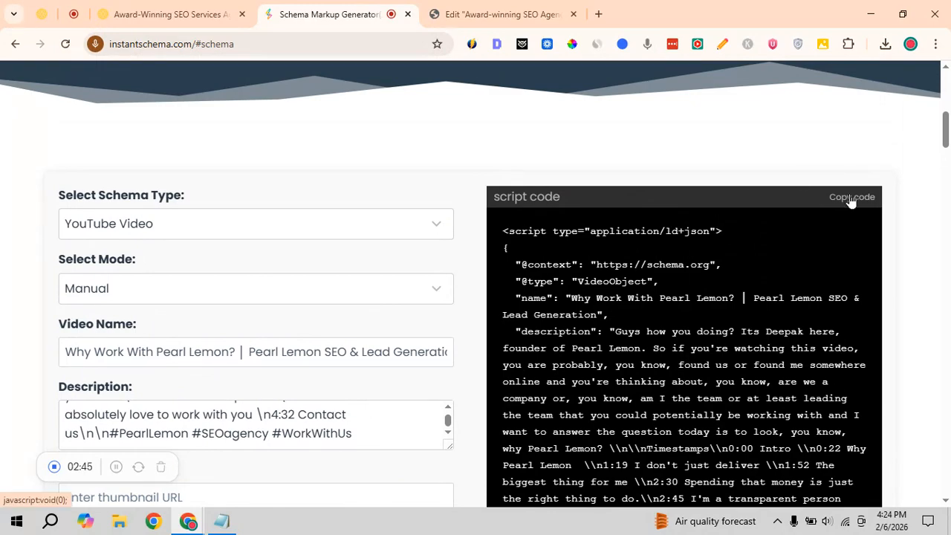
pyautogui.scroll(-5, 769, 330)
pyautogui.scroll(10, 769, 330)
pyautogui.scroll(-10, 769, 329)
pyautogui.scroll(5, 769, 329)
pyautogui.scroll(1, 769, 329)
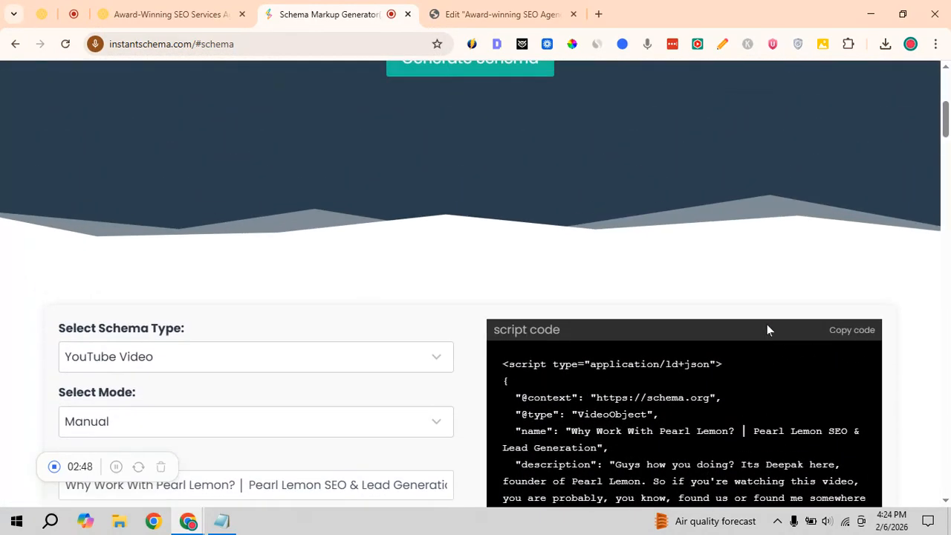
pyautogui.click(846, 330)
# Step: Switch to the homepage's Elementor editor and add an HTML widget directly below the Pearl Lemon video
pyautogui.click(162, 14)
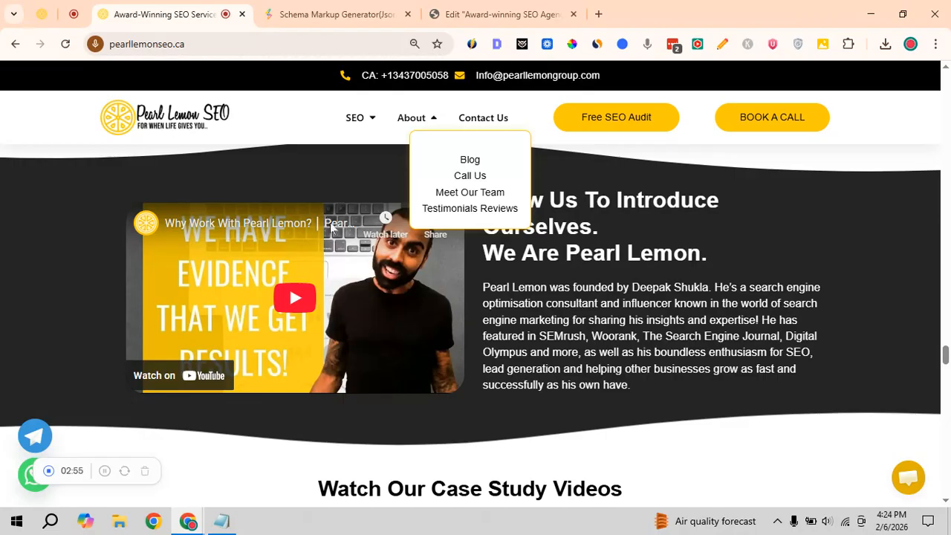
pyautogui.click(467, 9)
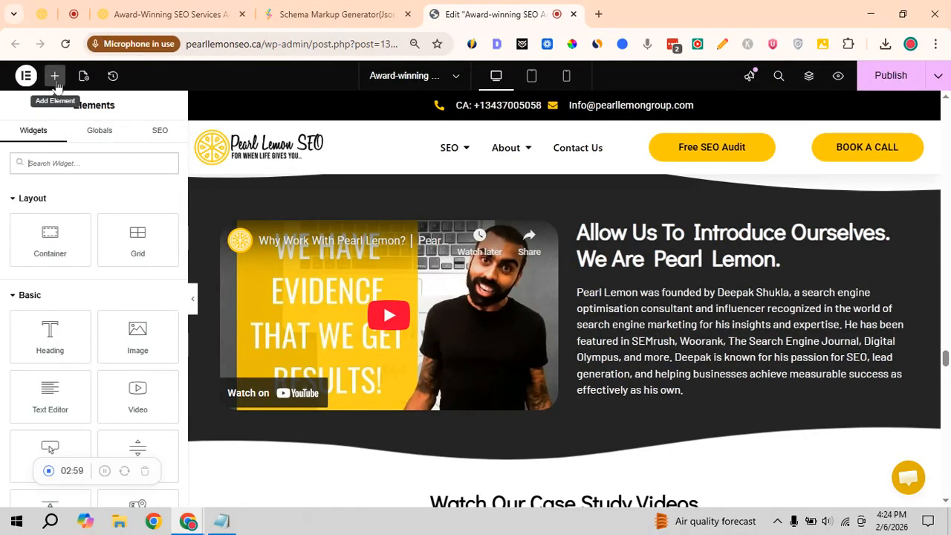
pyautogui.click(64, 169)
pyautogui.write('htm')
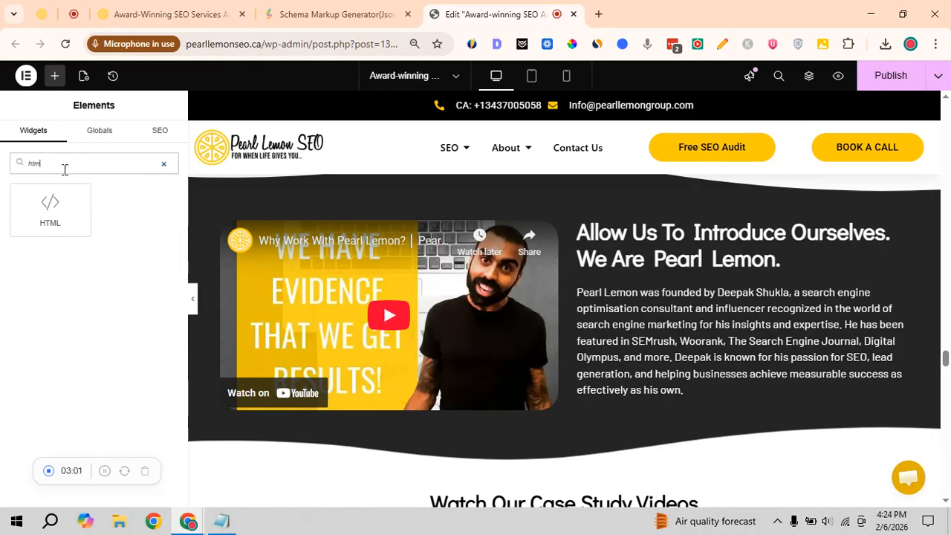
pyautogui.moveTo(54, 210); pyautogui.dragTo(409, 407)
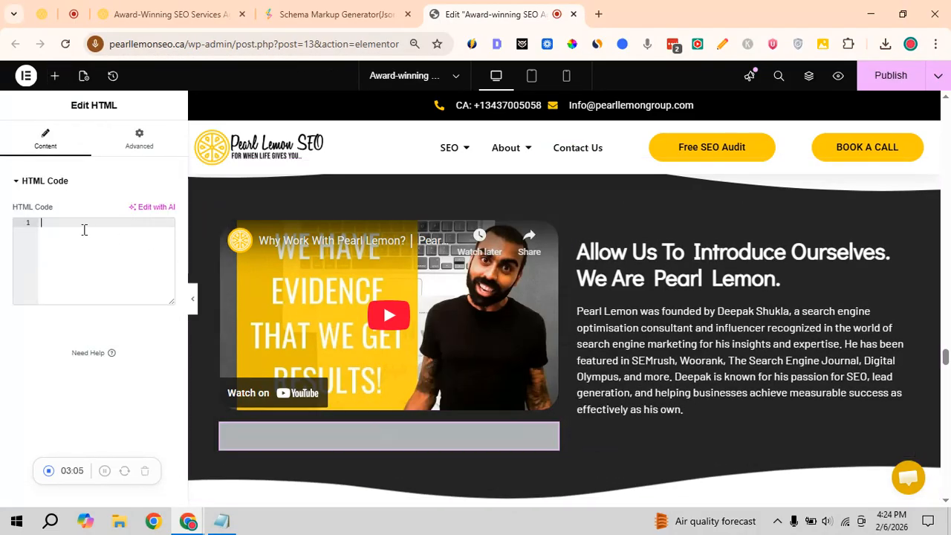
# Step: Copy the script code from Instant Schema again and paste it into the new widget's HTML Code field
pyautogui.hotkey('ctrl', 'shift', 'Tab')
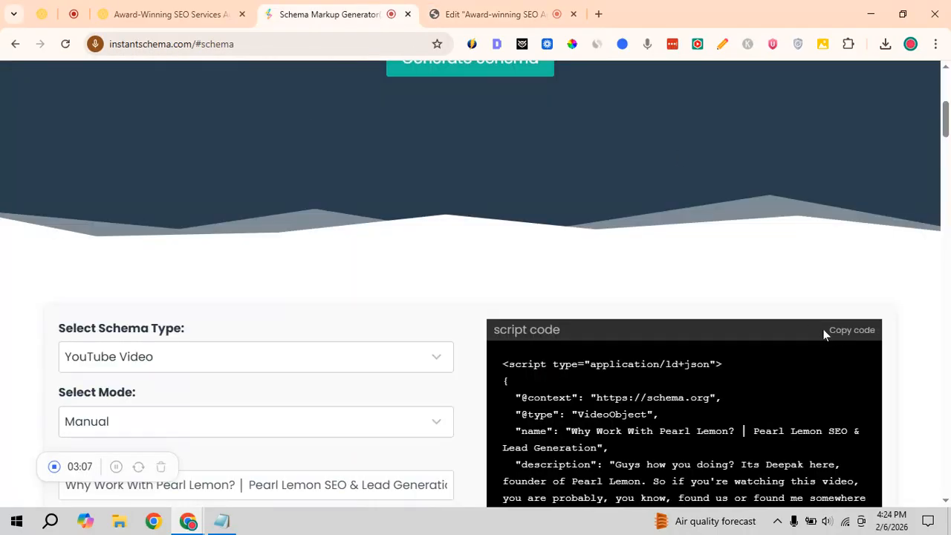
pyautogui.click(842, 332)
pyautogui.hotkey('ctrl', 'Tab')
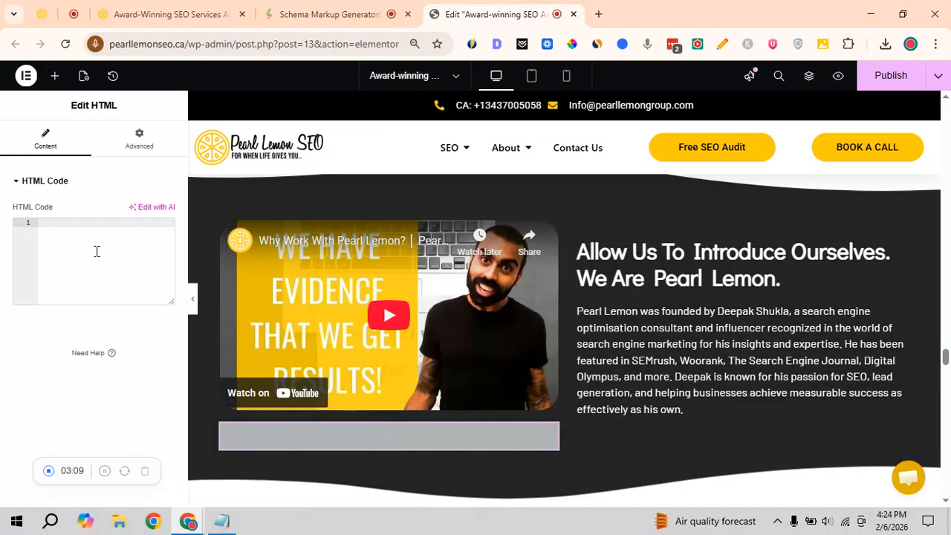
pyautogui.hotkey('ctrl', 'v')
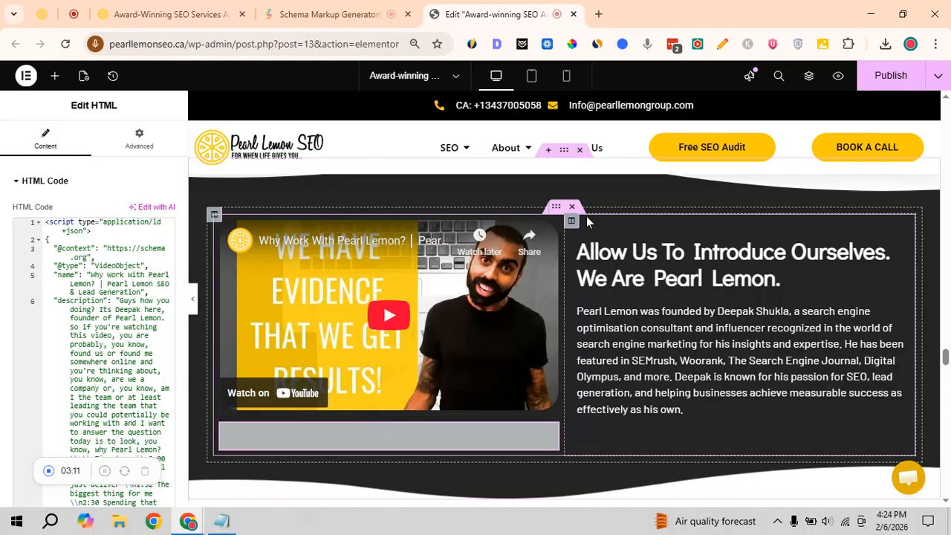